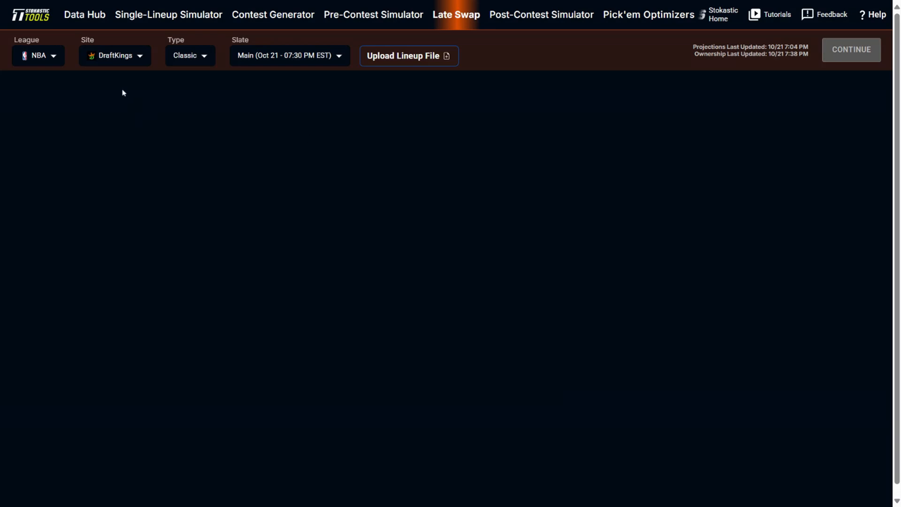
Choose DraftKings as the site, upload the lineup file DKEntries-1846.csv and continue to the contest pool setup
click(118, 57)
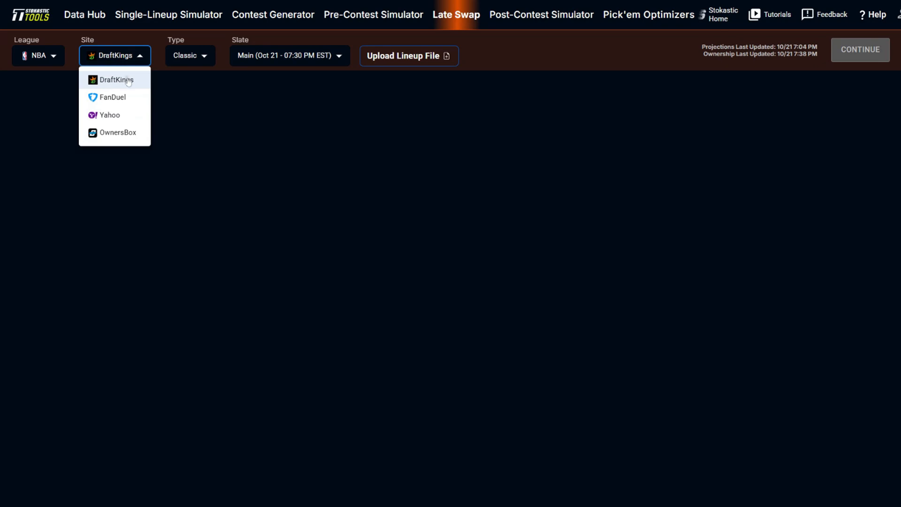
click(132, 81)
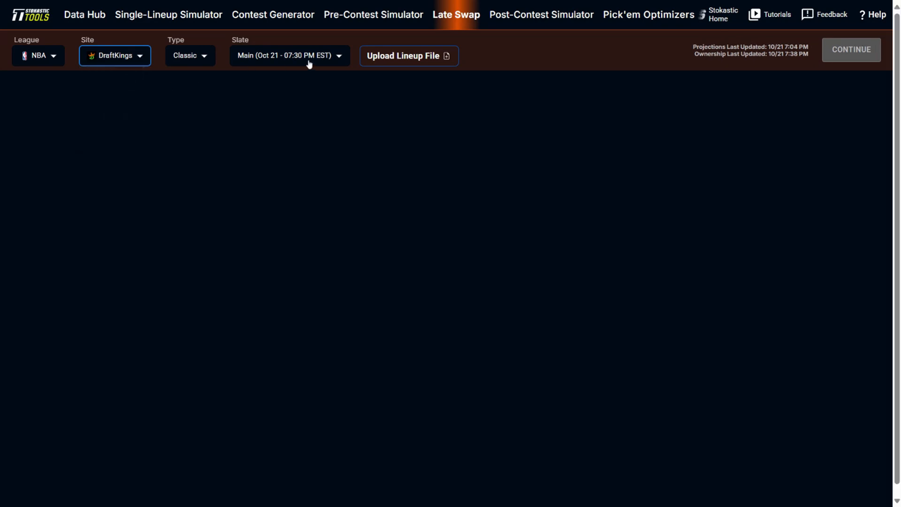
click(404, 57)
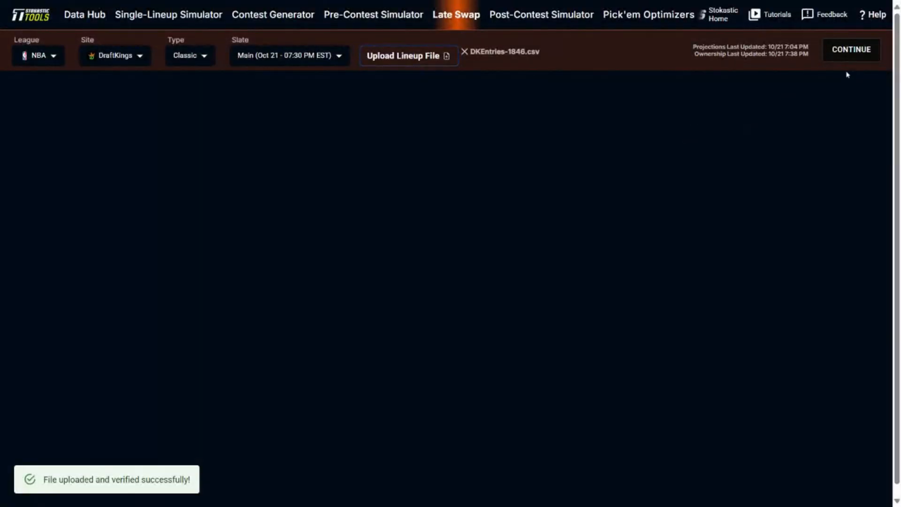
click(849, 53)
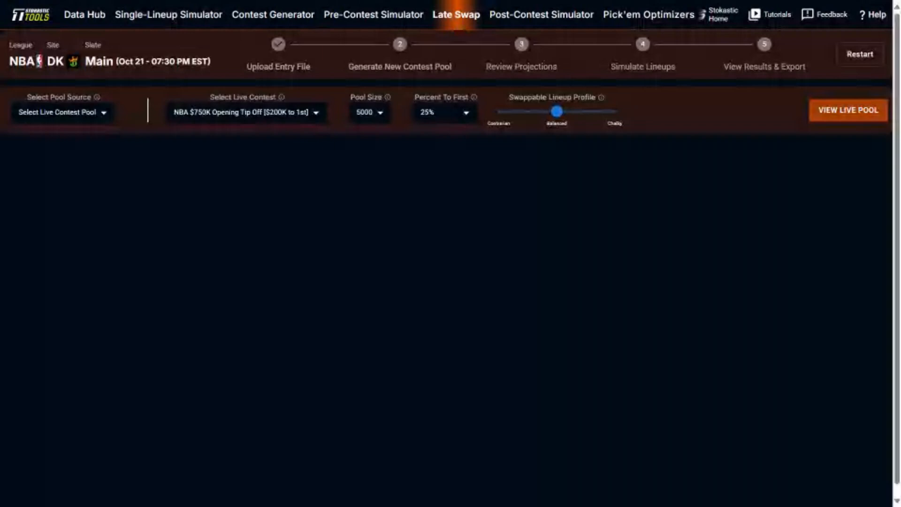
Use Select Live Contest Pool as the pool source and set Percent To First to 25%
click(73, 114)
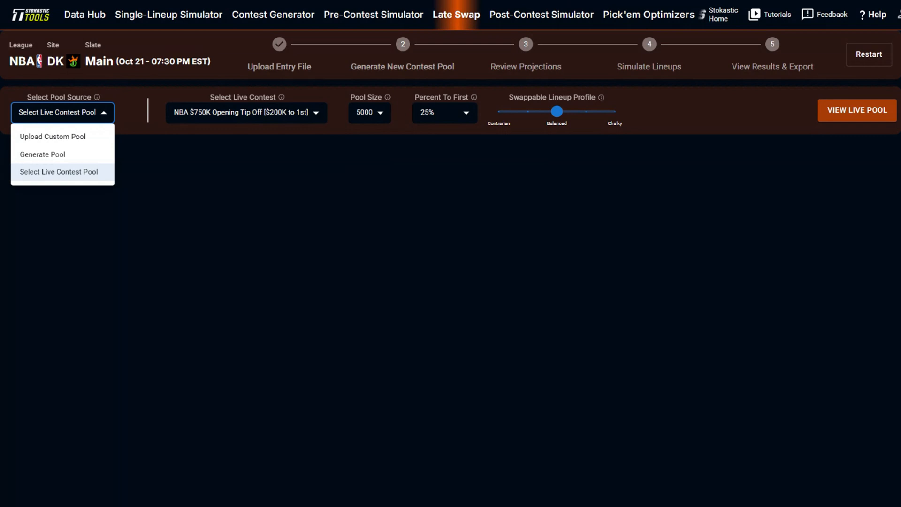
click(73, 172)
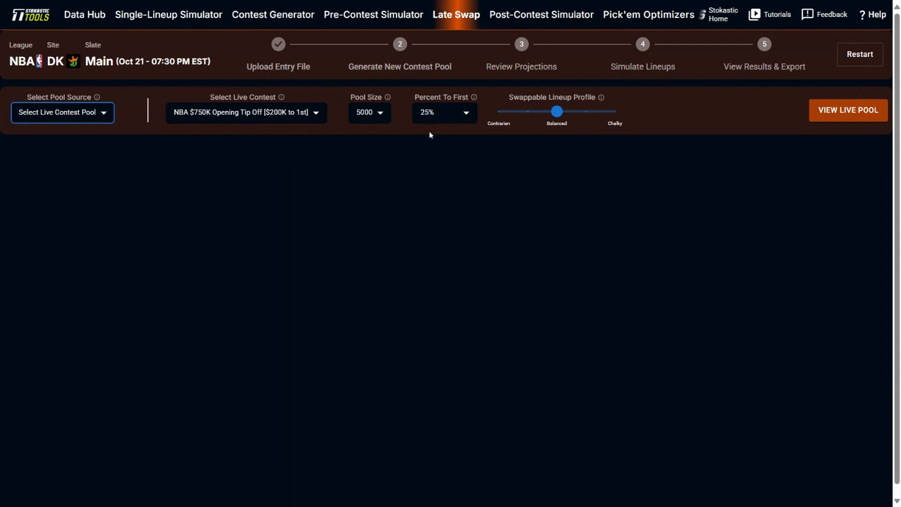
click(430, 117)
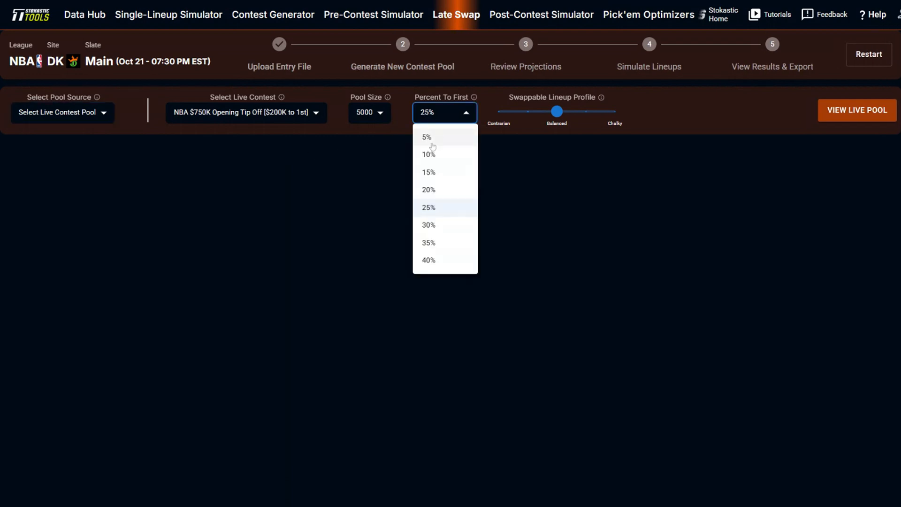
click(433, 206)
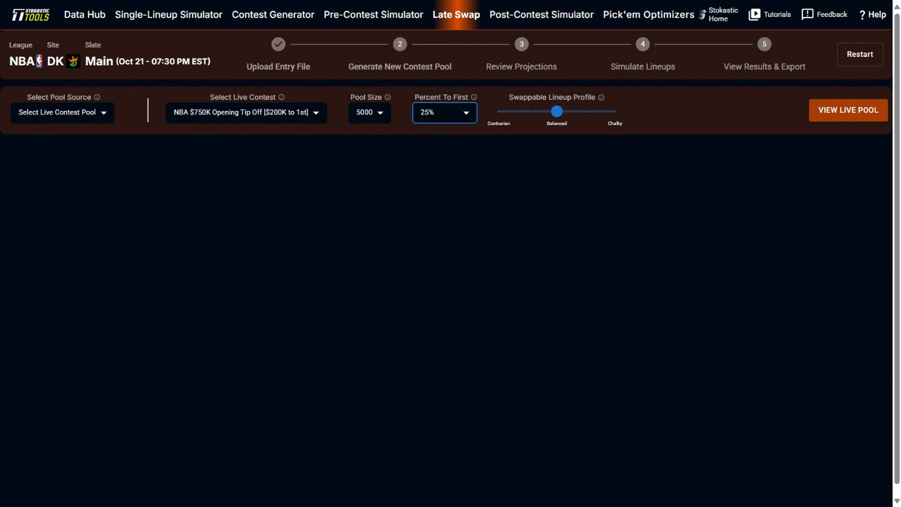
Try several Swappable Lineup Profile settings between Contrarian and Chalky, ending on Balanced
click(615, 113)
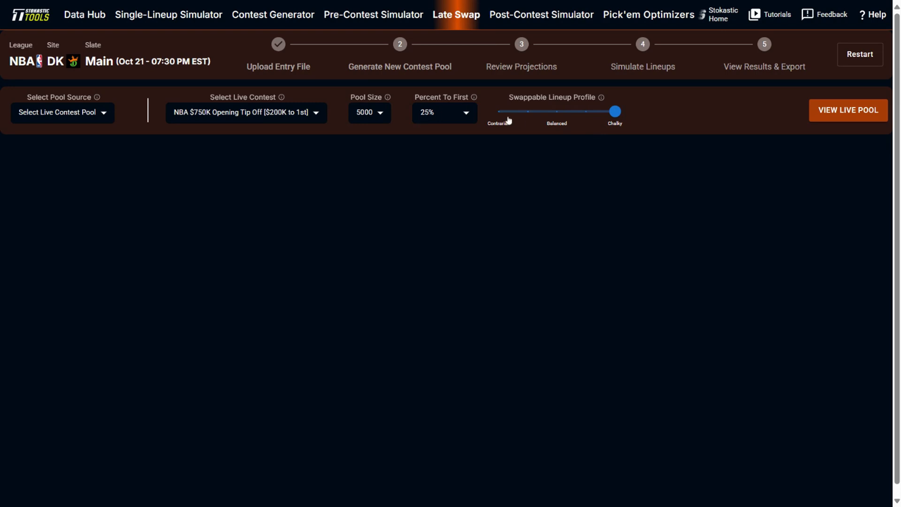
click(499, 114)
click(527, 116)
click(586, 115)
click(532, 115)
click(565, 118)
click(582, 117)
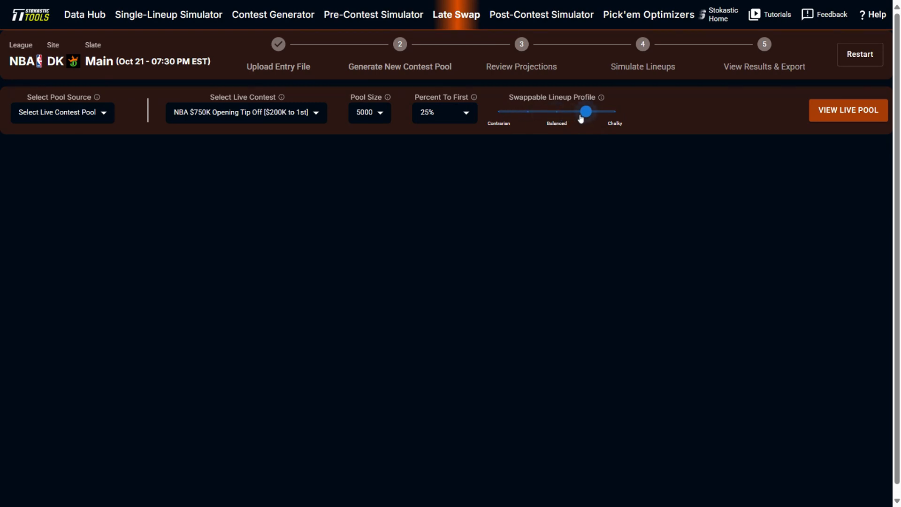
click(524, 115)
click(552, 115)
Load the live contest pool's player exposures and proceed to the projections review
click(836, 112)
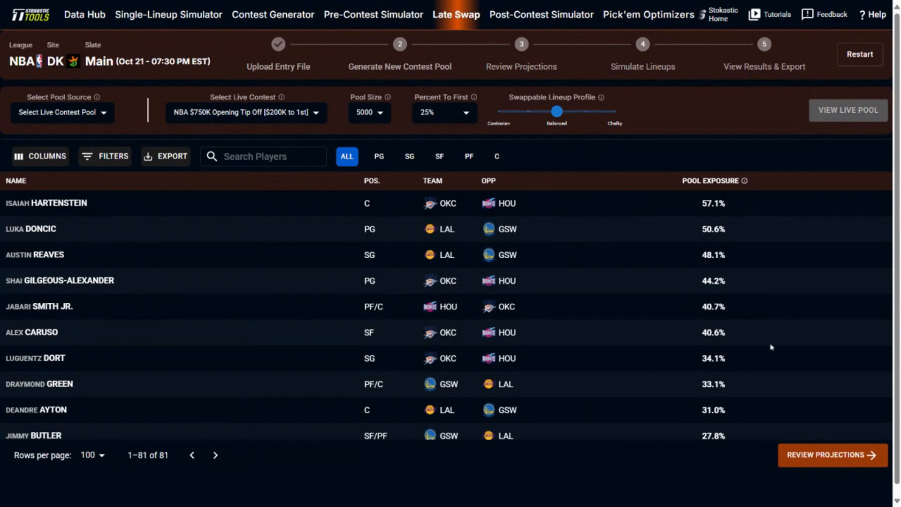
click(817, 455)
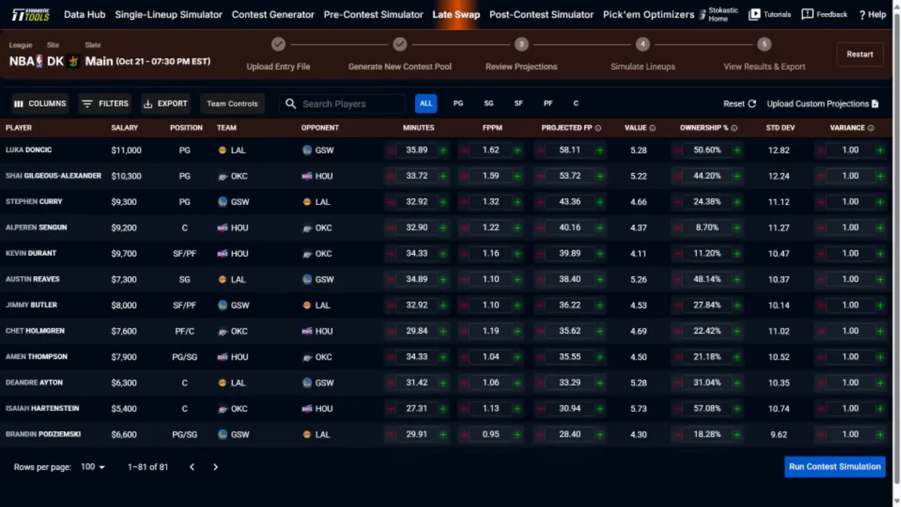
Look at the options for uploading custom projections and close them without uploading a file
click(772, 104)
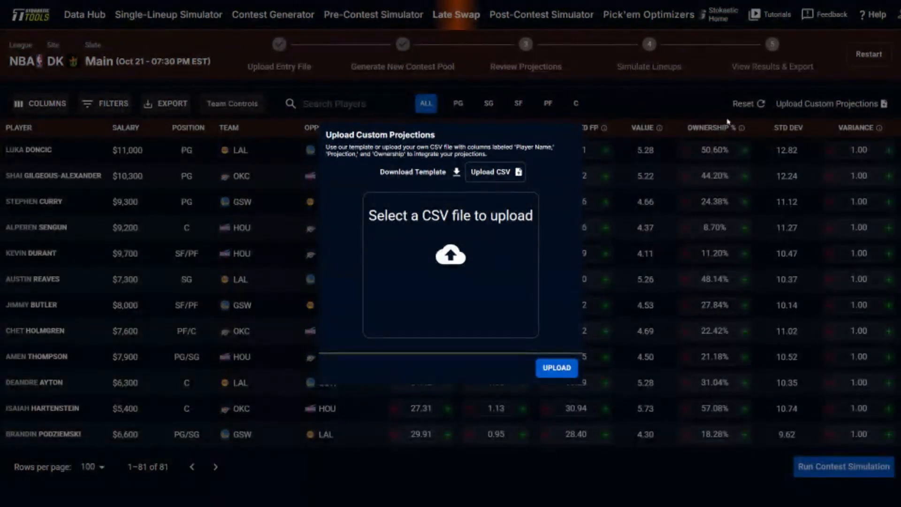
click(686, 100)
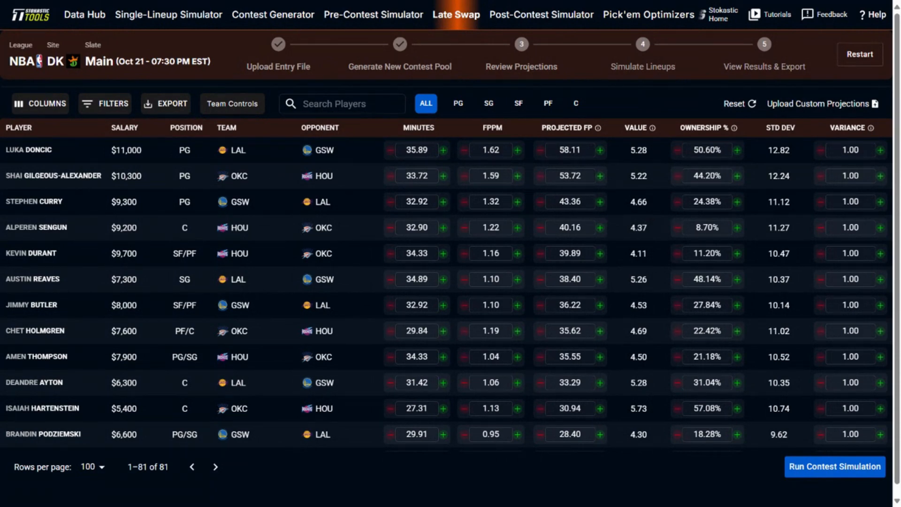
Try a projected FP of 58 and a variance of 0 for Shai Gilgeous-Alexander, and reset both values
double_click(570, 176)
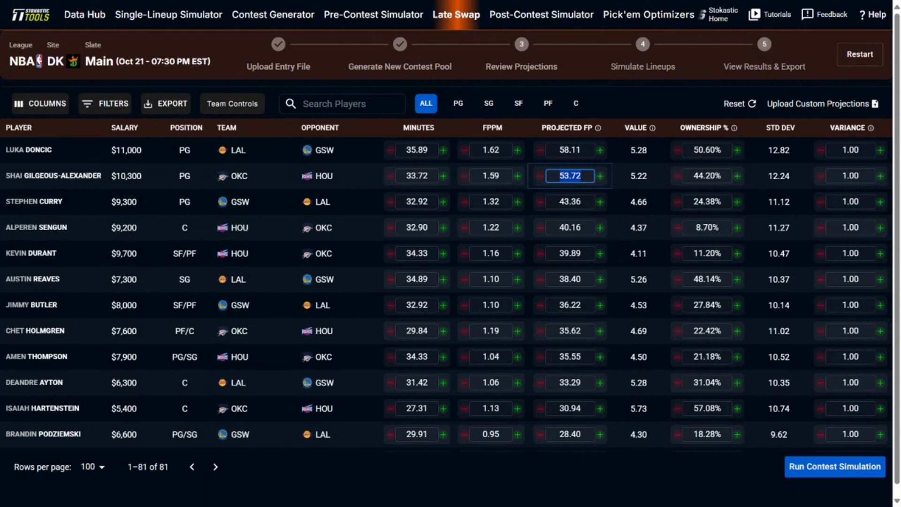
text(58)
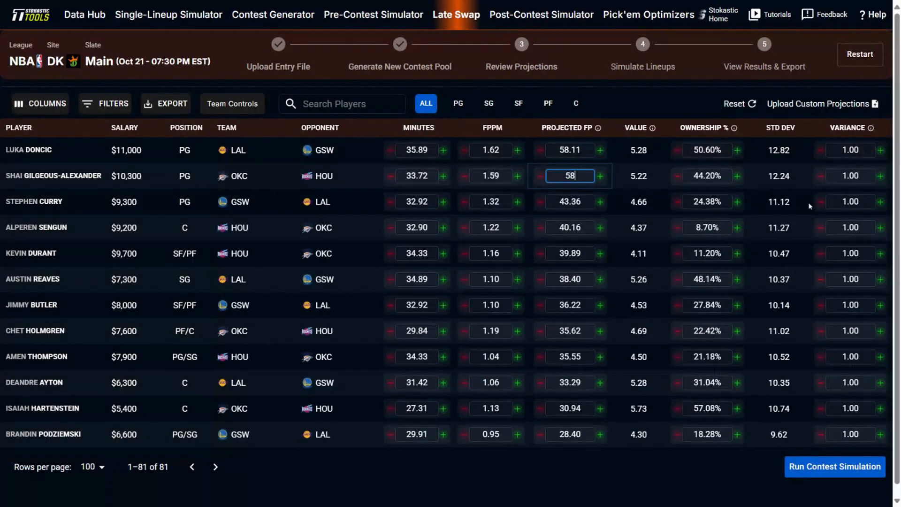
double_click(850, 176)
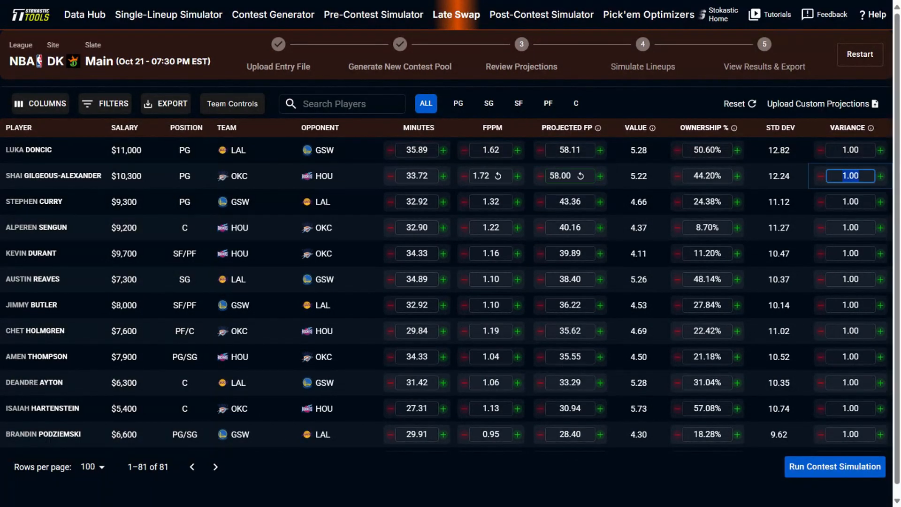
text(0)
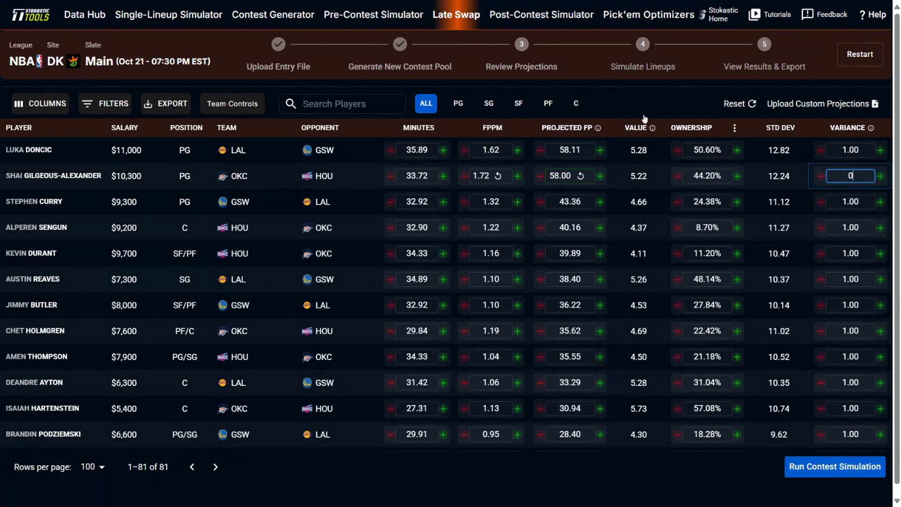
click(632, 103)
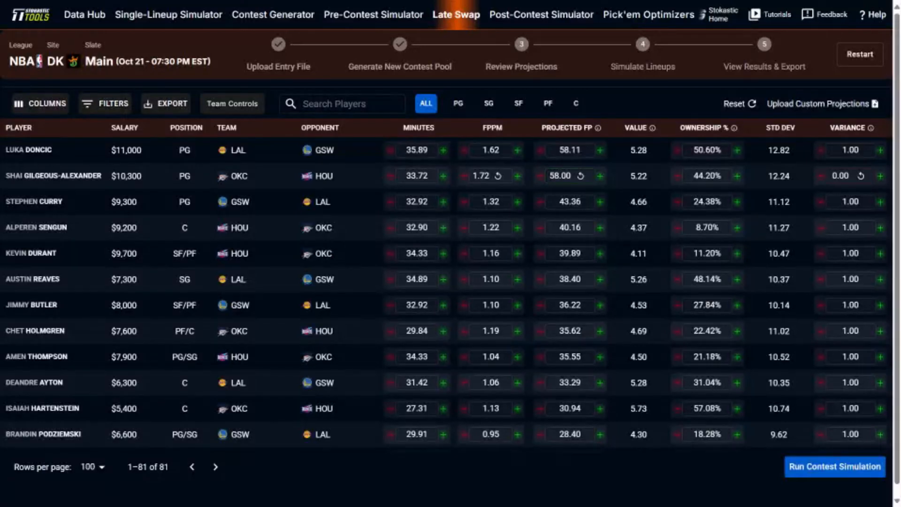
click(581, 176)
click(861, 176)
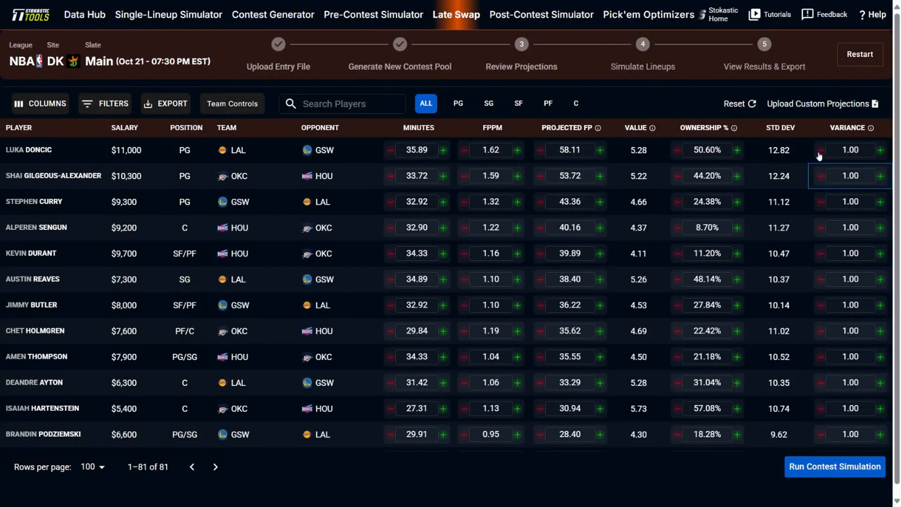
Try raising Luka Doncic's variance and lowering it to 0.90, resetting it after each trial
click(881, 150)
click(881, 150)
click(880, 151)
click(861, 150)
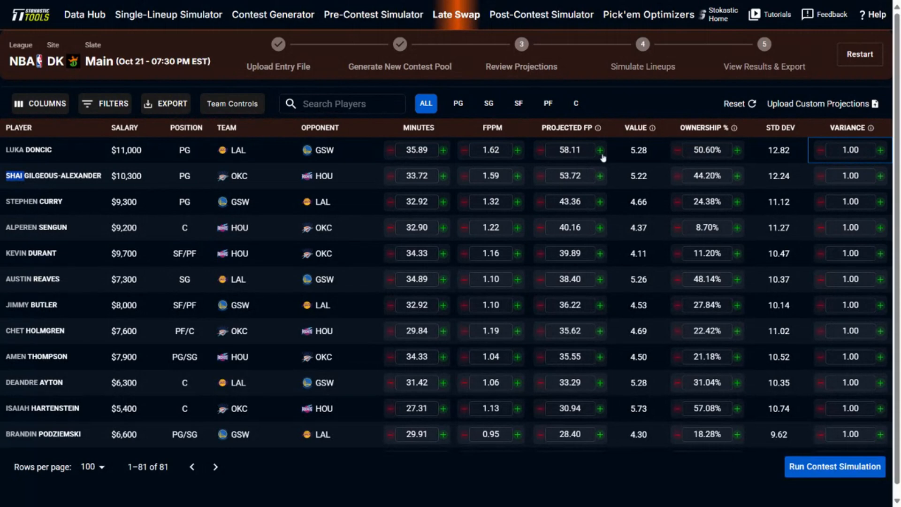
click(819, 150)
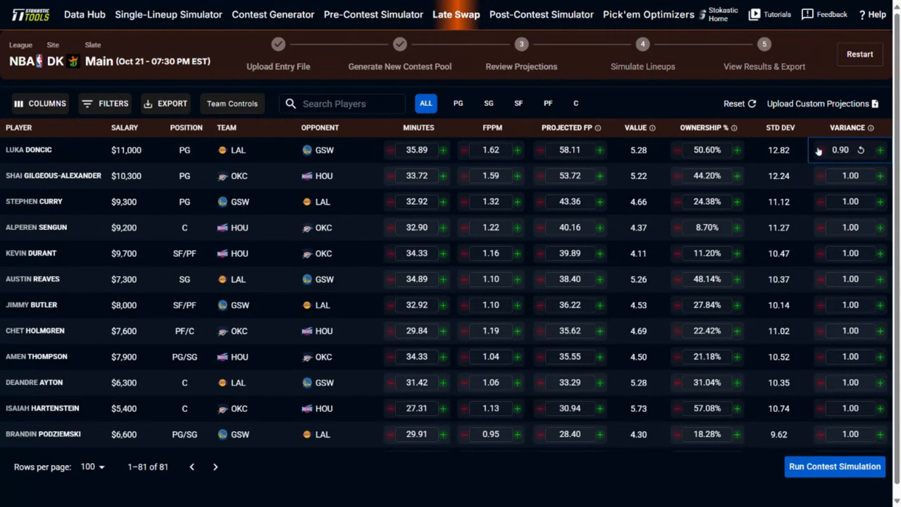
click(861, 150)
Run the contest simulation and favorite the top ROI swap lineups
click(815, 469)
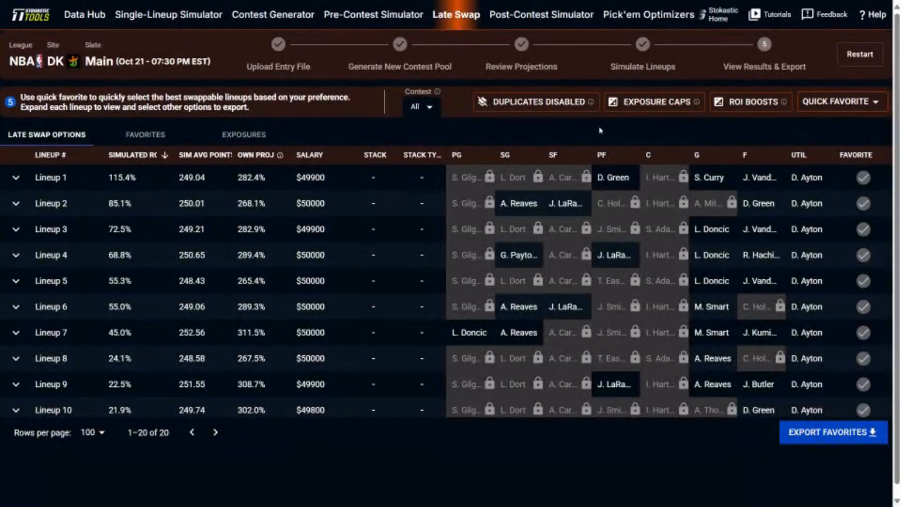
click(829, 110)
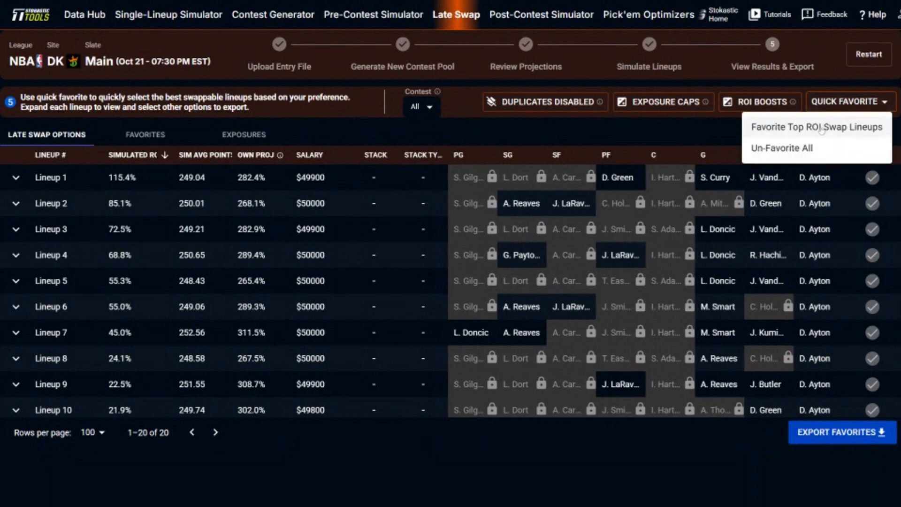
click(822, 128)
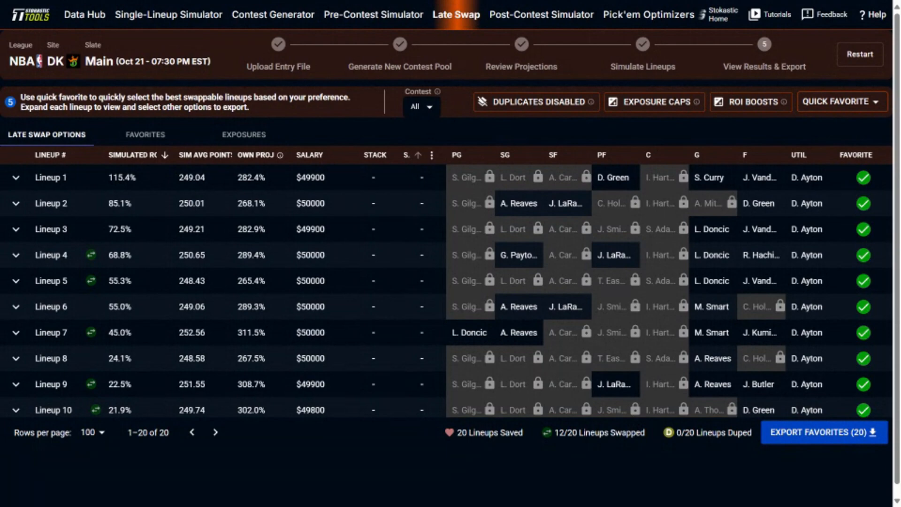
Examine the player exposures of the favorited lineups, sorted by exposure change in ascending and descending order
click(266, 140)
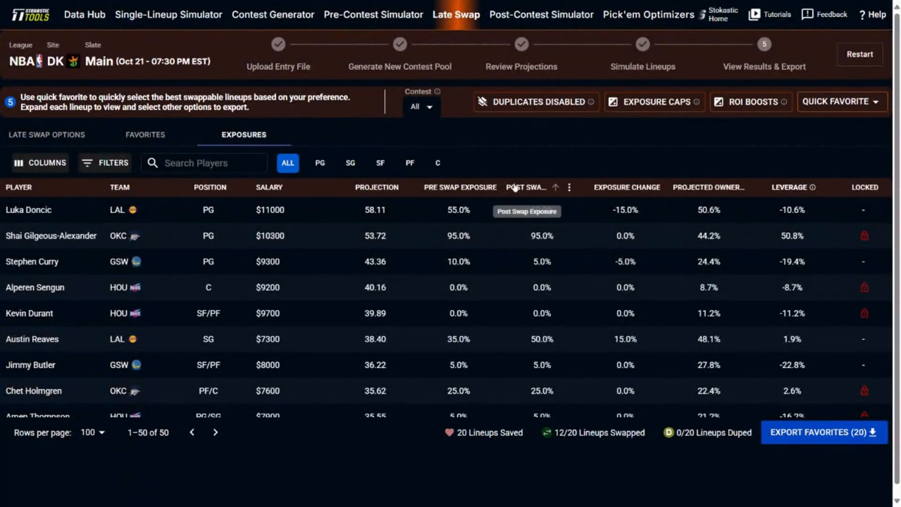
click(640, 188)
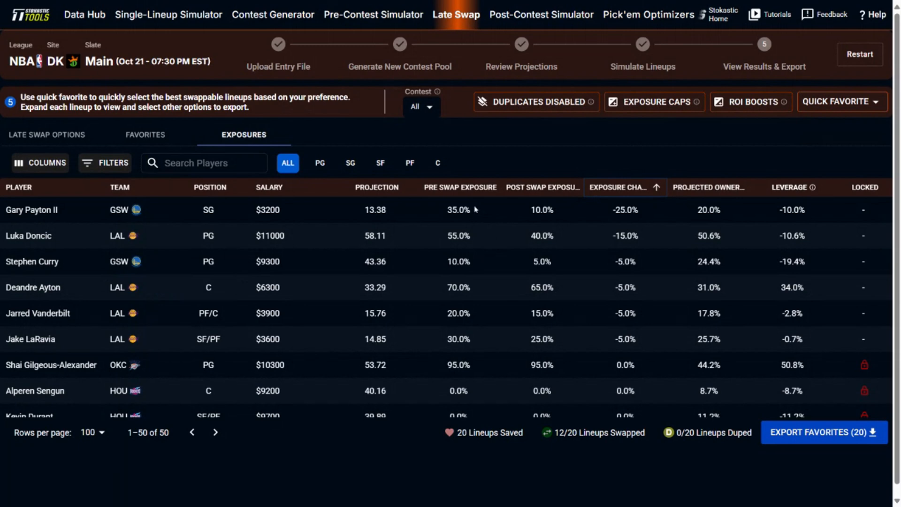
click(641, 190)
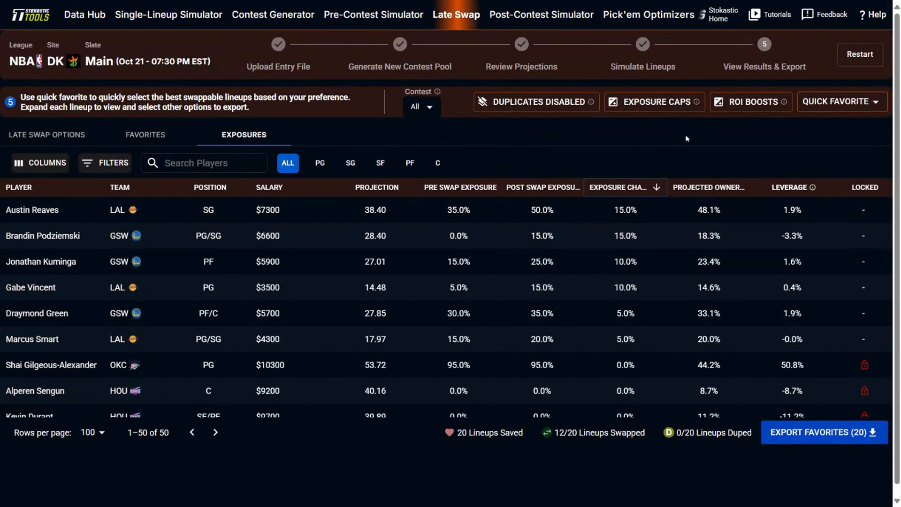
Lower Deandre Ayton's ROI boost by one increment and apply the boost to the lineups
click(726, 106)
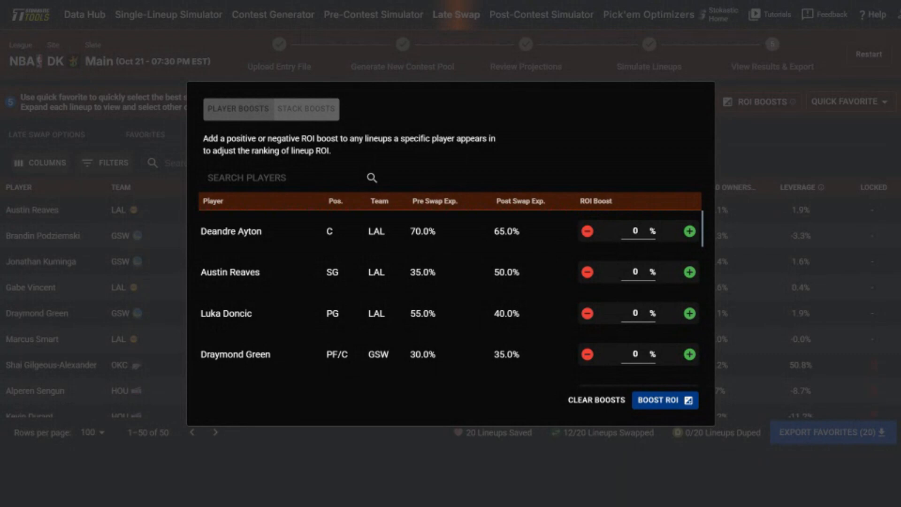
click(587, 234)
click(680, 396)
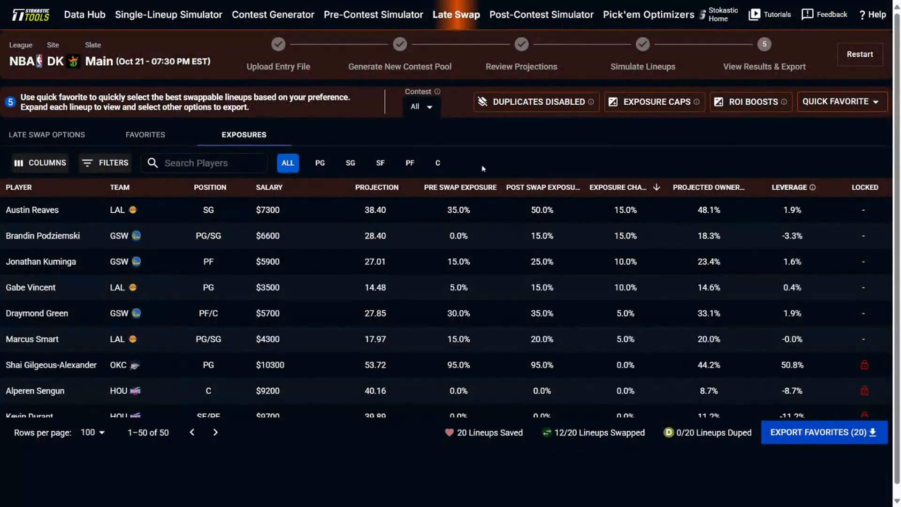
Un-favorite all lineups and favorite the top ROI swap lineups again from the late swap options
click(860, 102)
click(811, 157)
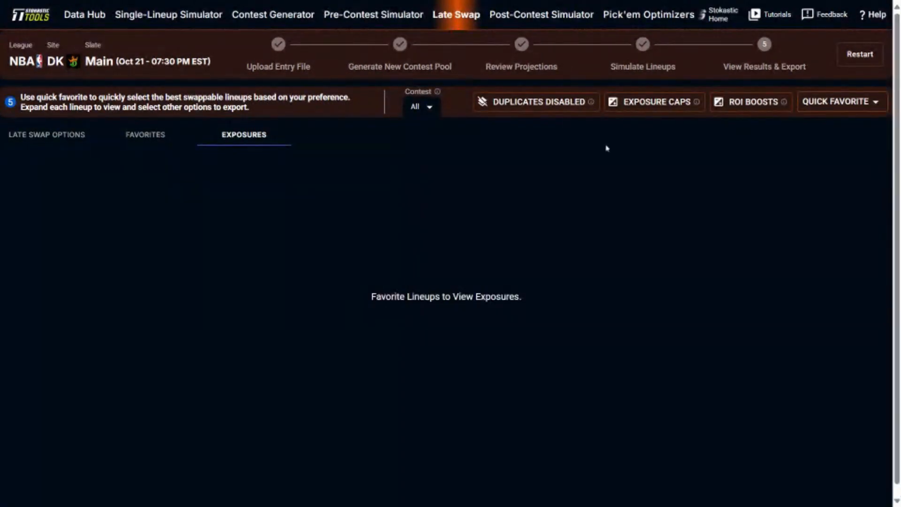
click(38, 134)
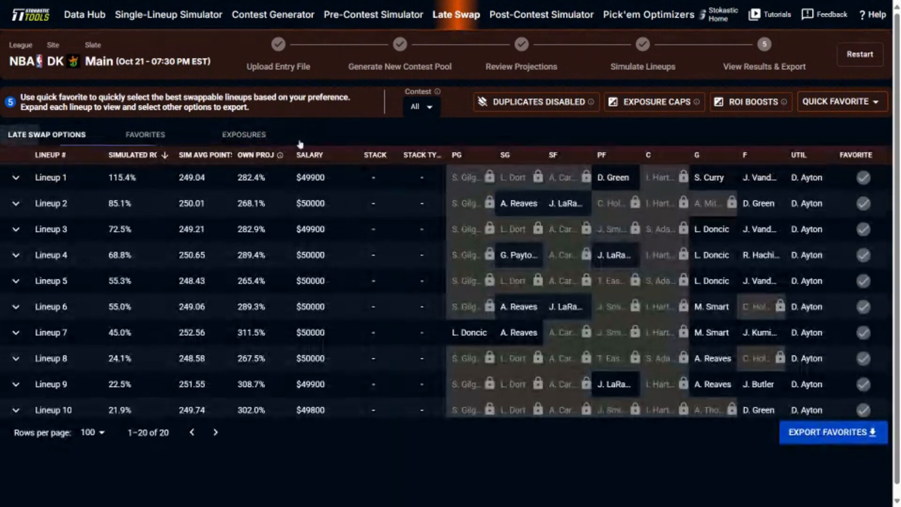
click(843, 111)
click(827, 124)
Check Deandre Ayton's exposures by filtering the exposure list with "ayt", and clear the search
click(250, 141)
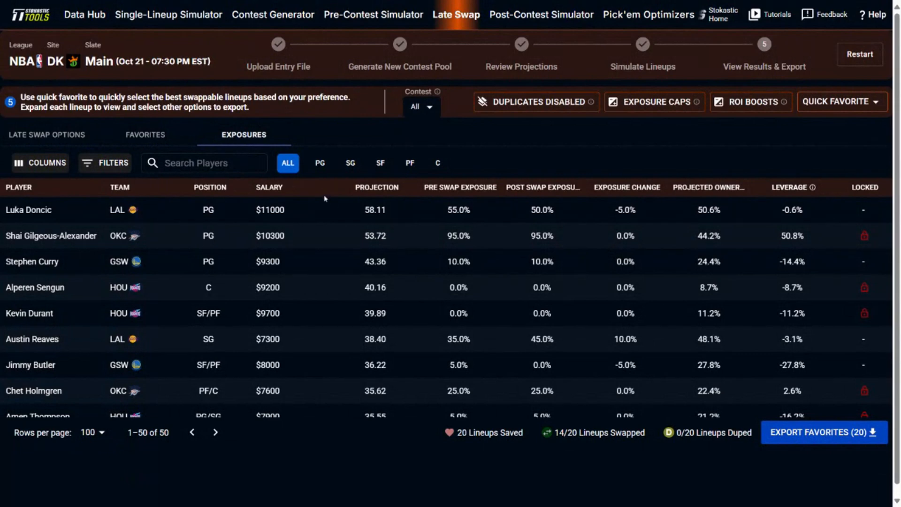
click(204, 163)
text(ayt)
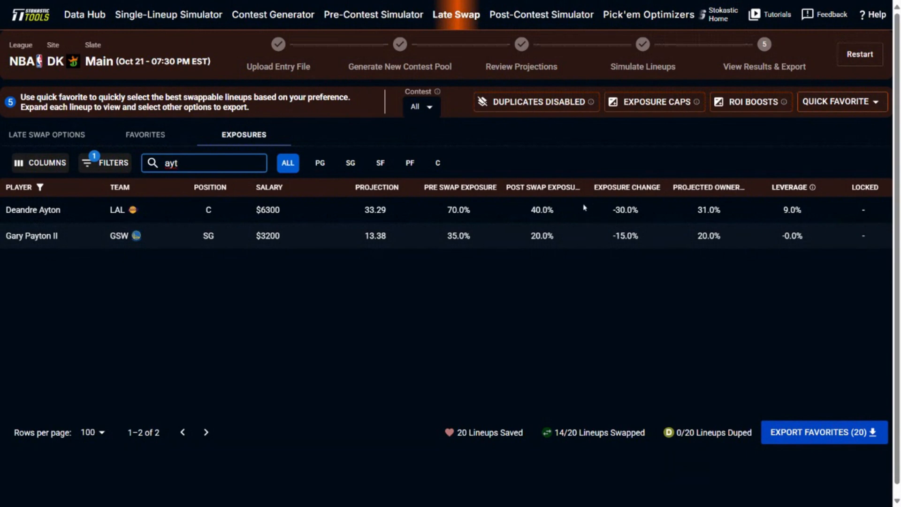
key(ctrl+a)
key(BackSpace)
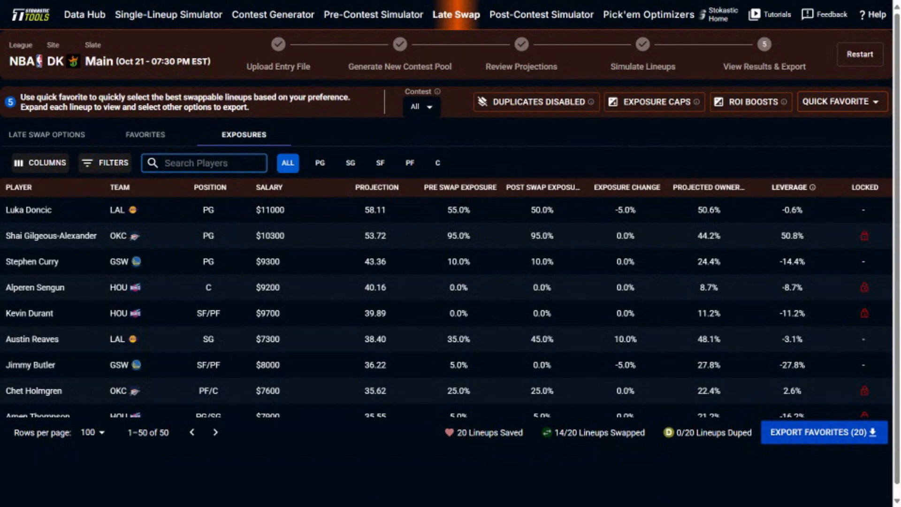
Cap Draymond Green's maximum exposure at 35% and adjust the favorited lineups to the new cap
click(685, 109)
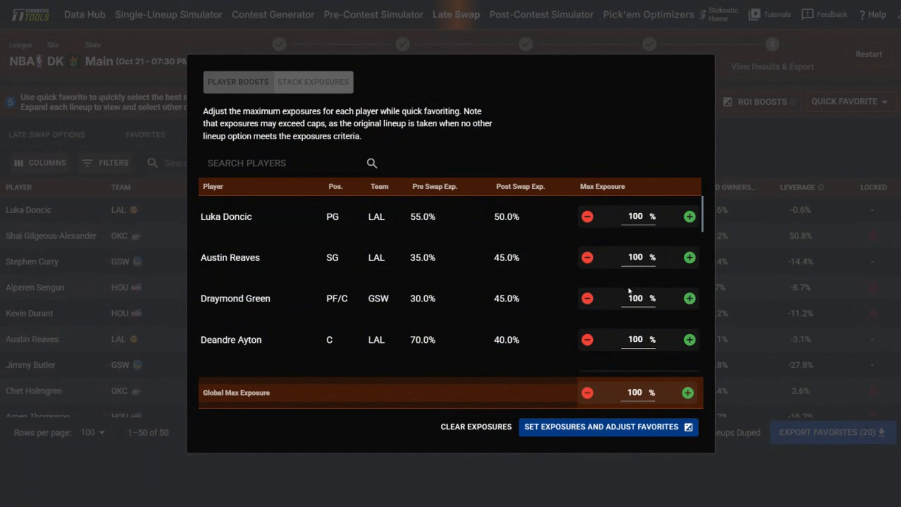
double_click(636, 298)
text(35)
click(603, 430)
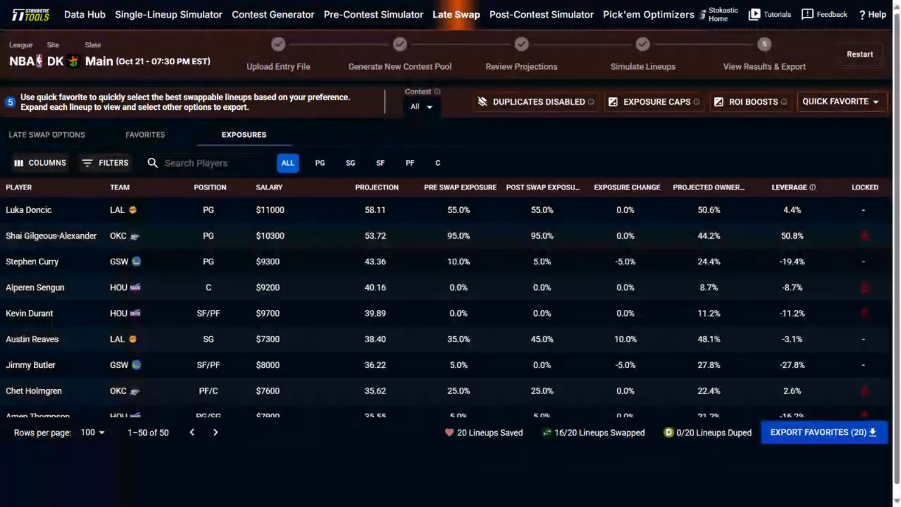
Check Draymond Green's exposures by filtering the exposure list with "gree", and clear the search
click(204, 163)
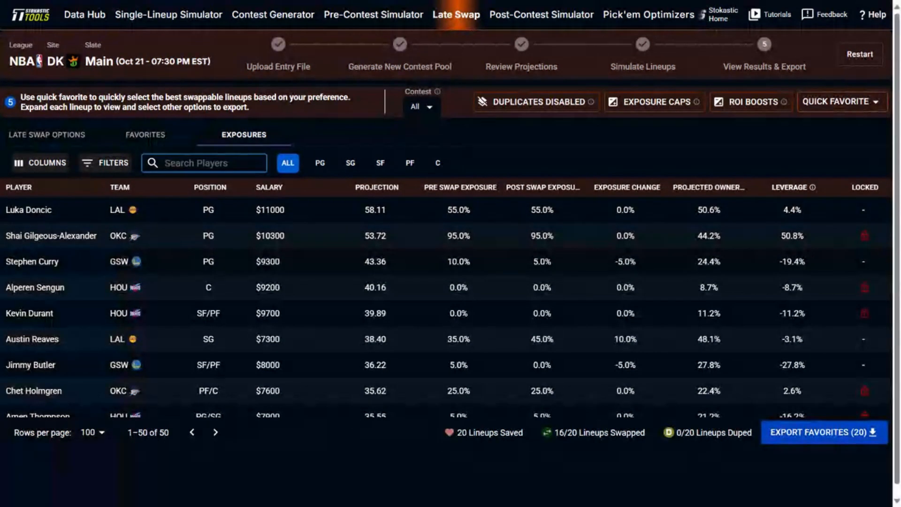
text(gree)
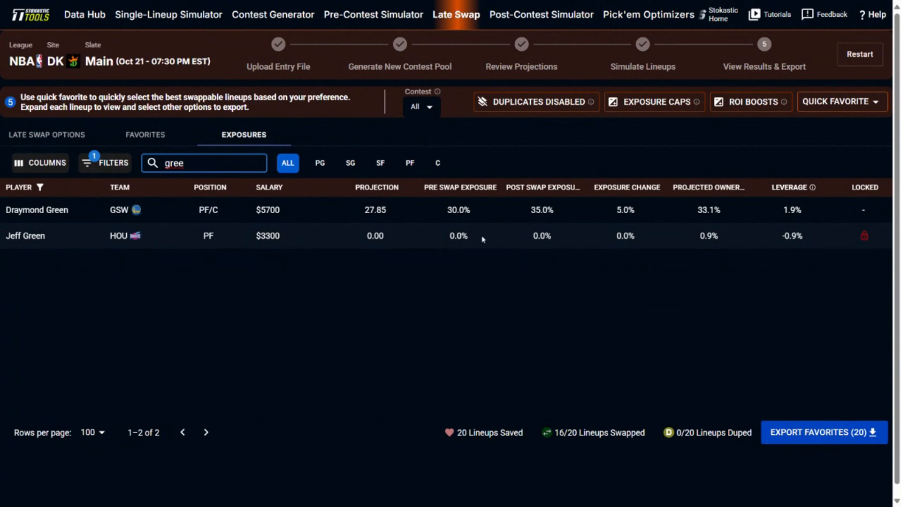
key(BackSpace)
key(BackSpace)
key(BackSpace)
key(BackSpace)
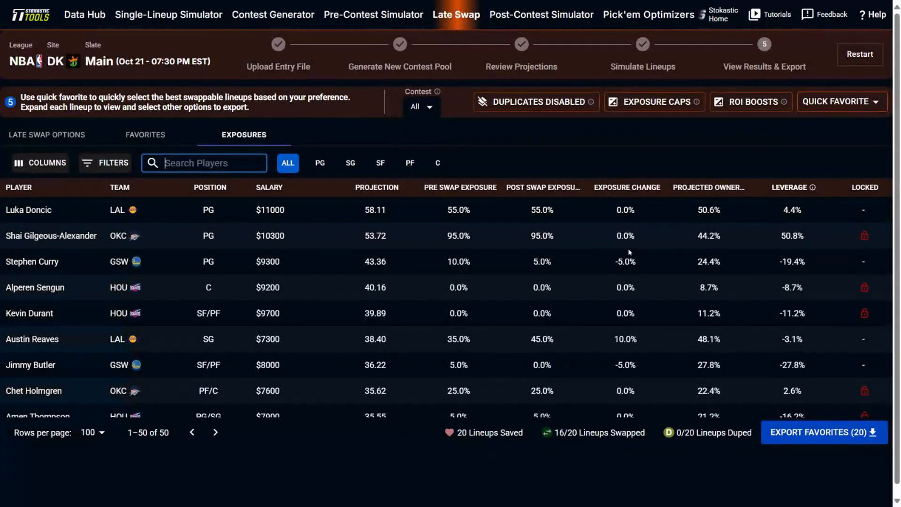
Export the 20 favorited late-swap lineups
click(799, 432)
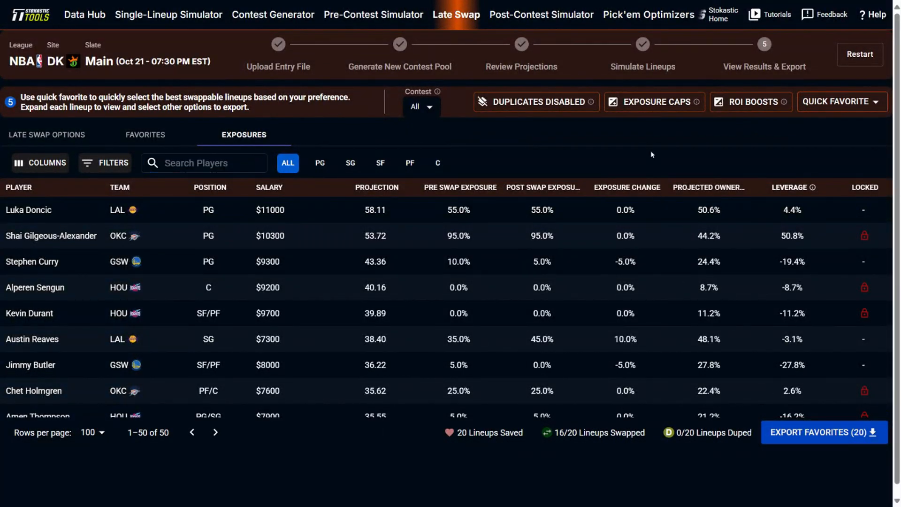